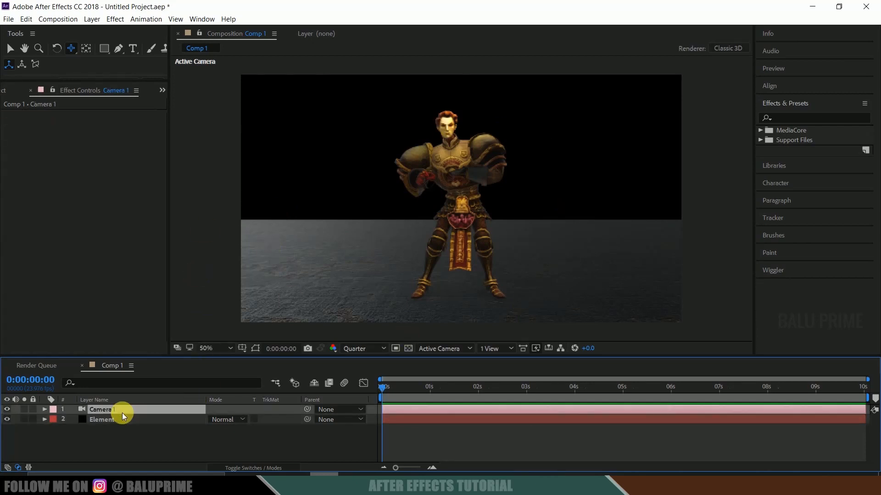
Duplicate the Element layer in Comp 1.
{"action": "left_click", "coordinate": [108, 420]}
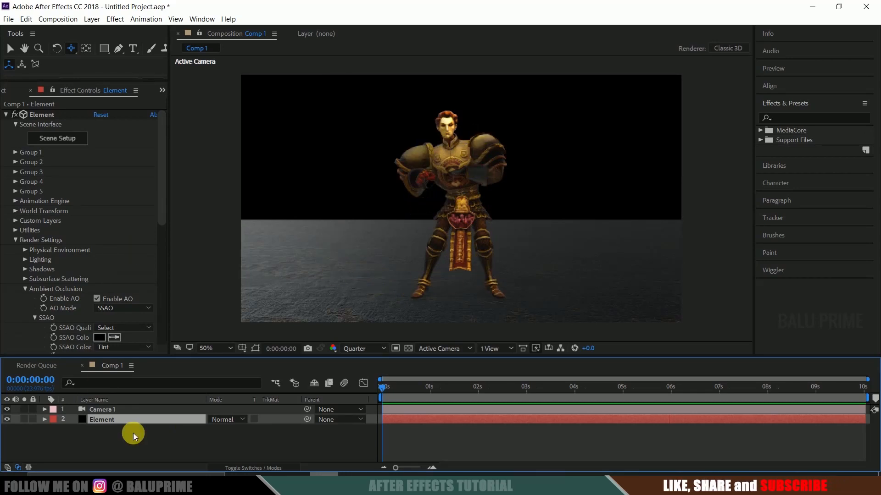
{"action": "left_click", "coordinate": [117, 431]}
{"action": "left_click", "coordinate": [102, 420]}
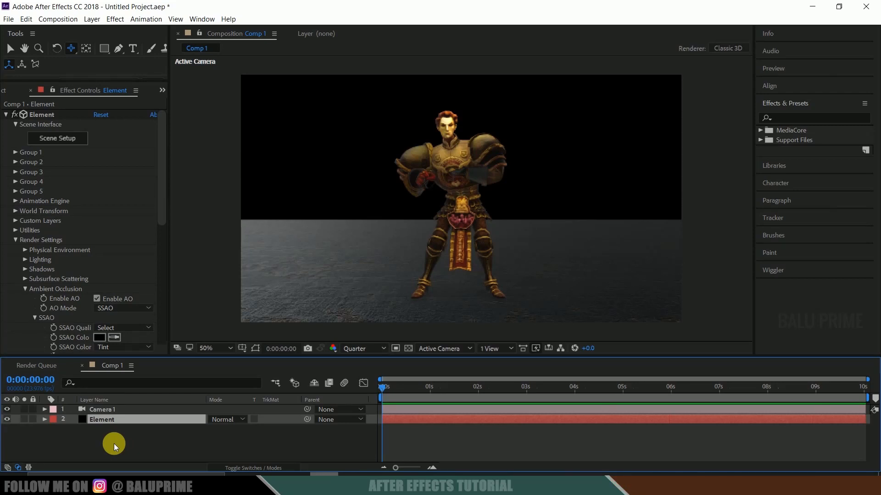
{"action": "left_click", "coordinate": [27, 18]}
{"action": "left_click", "coordinate": [53, 150]}
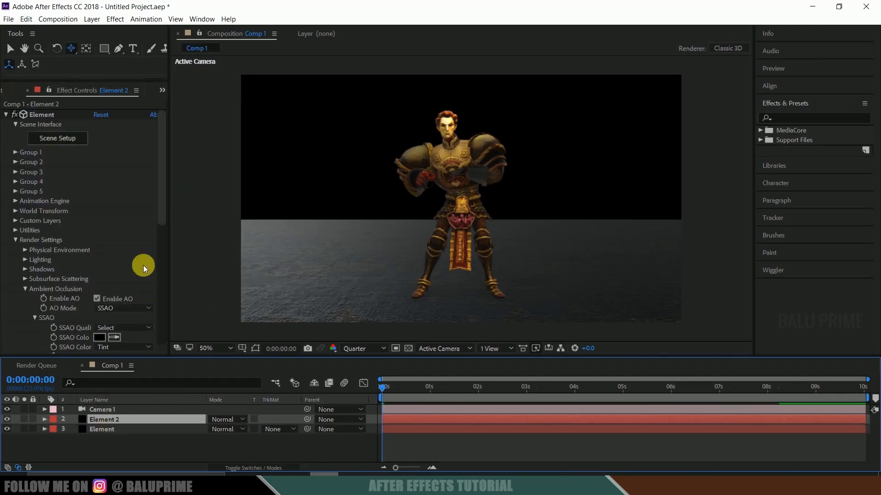
In the duplicated Element layer's scene setup, turn off the visibility of the Plane Model and accept the scene.
{"action": "left_click", "coordinate": [67, 144]}
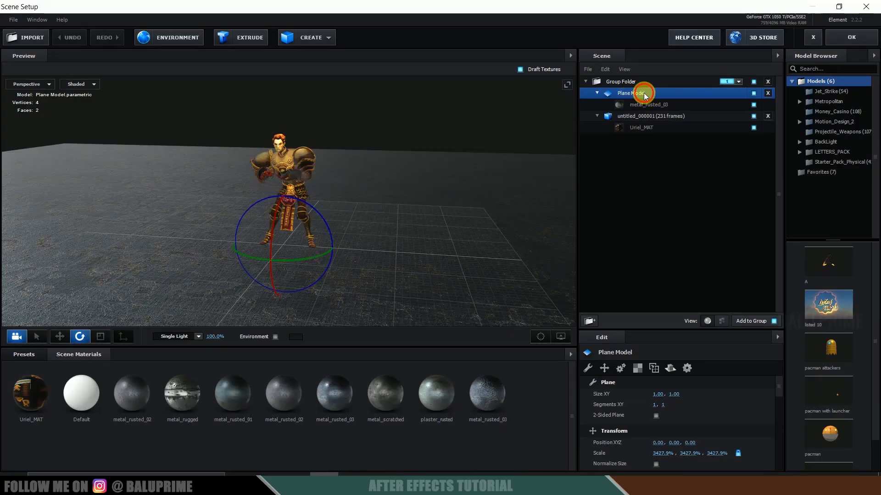
{"action": "left_click", "coordinate": [753, 92]}
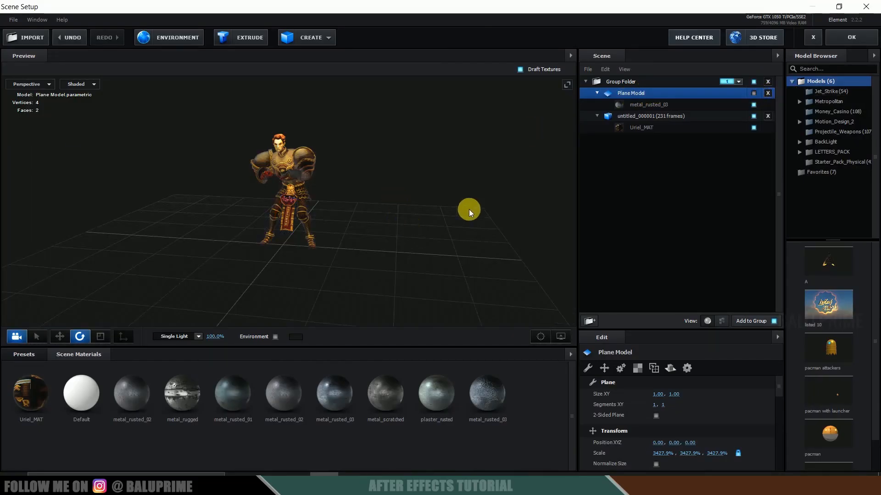
{"action": "left_click", "coordinate": [844, 40]}
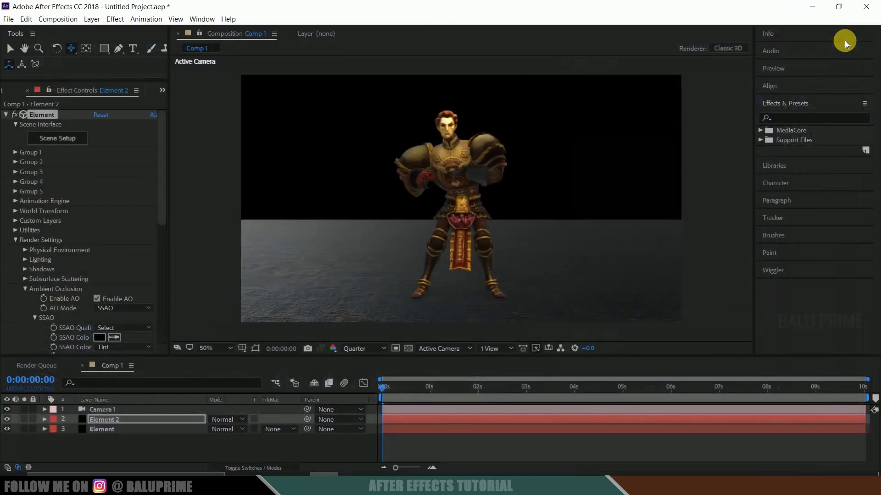
Find the CC Radial Fast Blur effect and apply it to the original Element layer.
{"action": "left_click", "coordinate": [97, 430]}
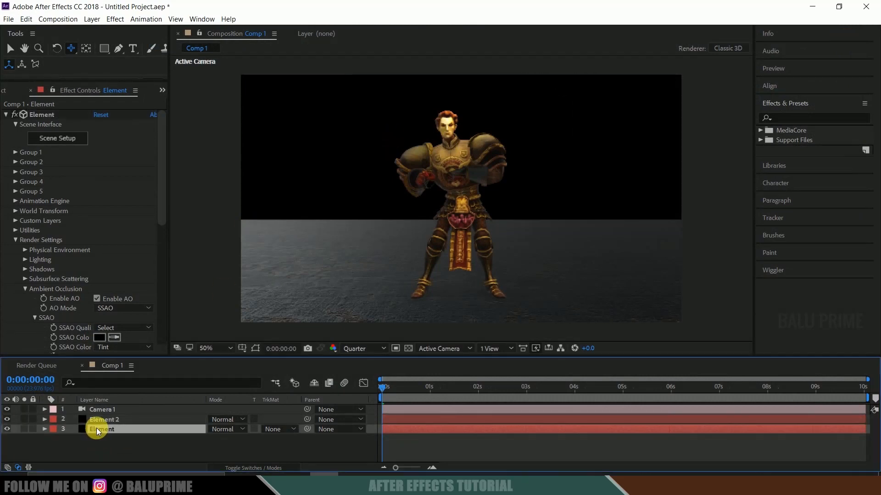
{"action": "left_click", "coordinate": [799, 120]}
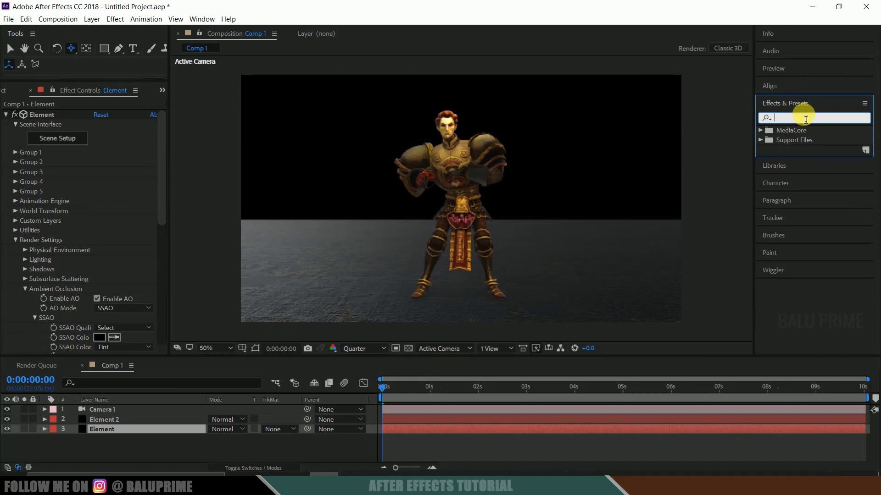
{"action": "left_click", "coordinate": [203, 19]}
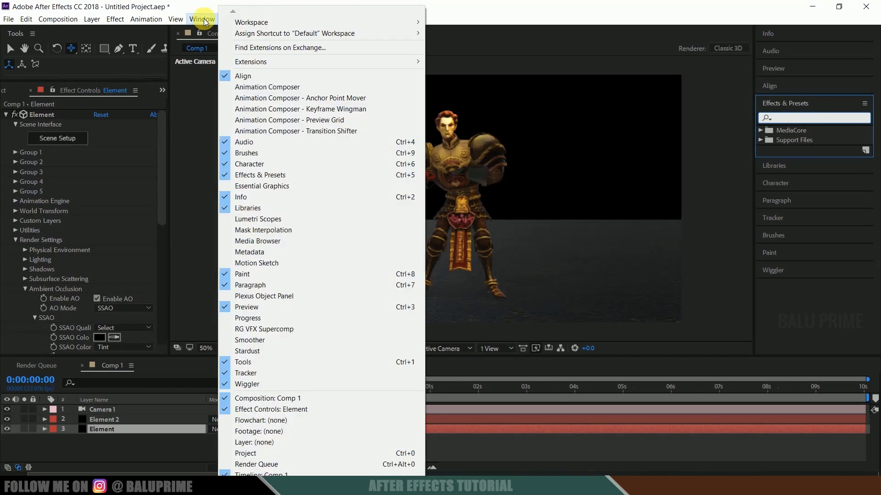
{"action": "left_click", "coordinate": [281, 177]}
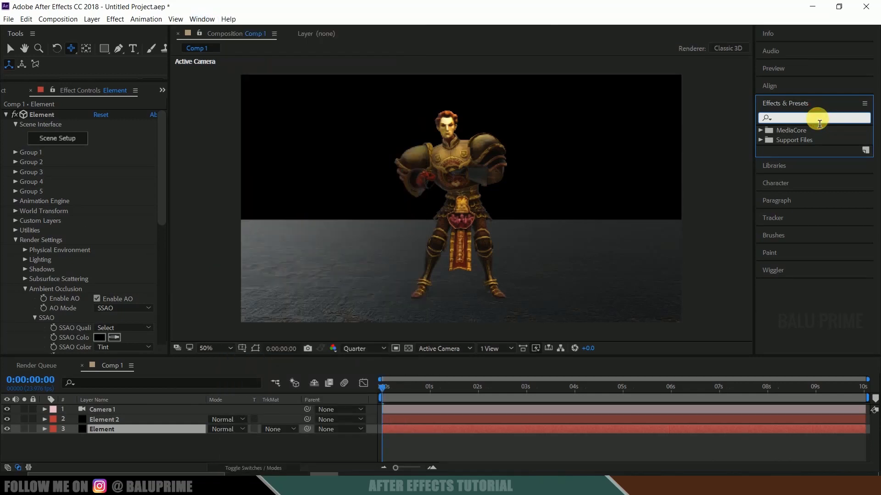
{"action": "type", "text": "fast"}
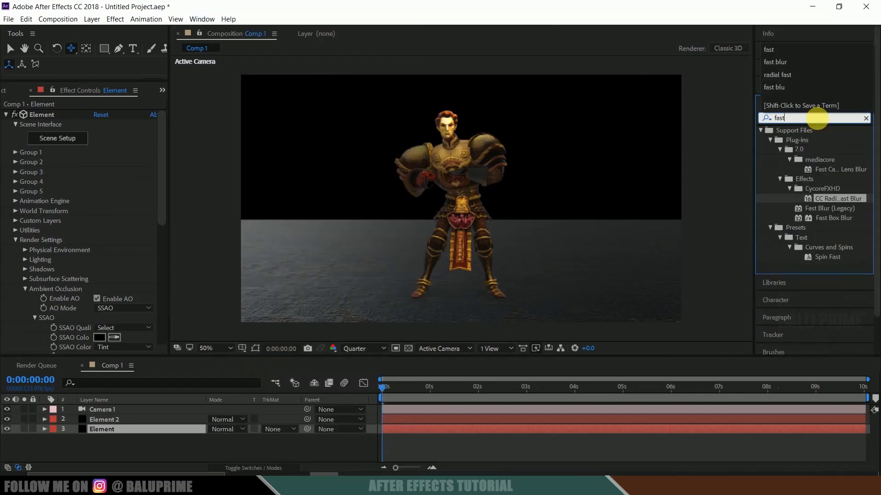
{"action": "left_click", "coordinate": [829, 199]}
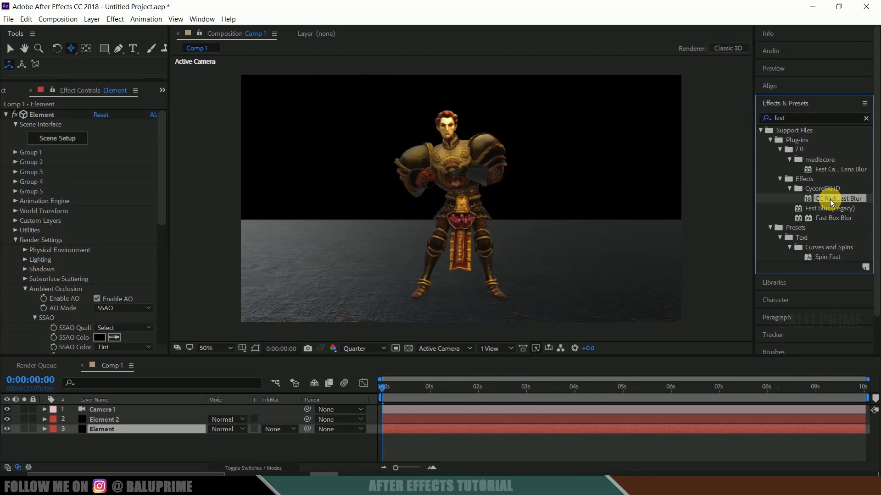
{"action": "left_click_drag", "start_coordinate": [210, 455], "coordinate": [111, 430]}
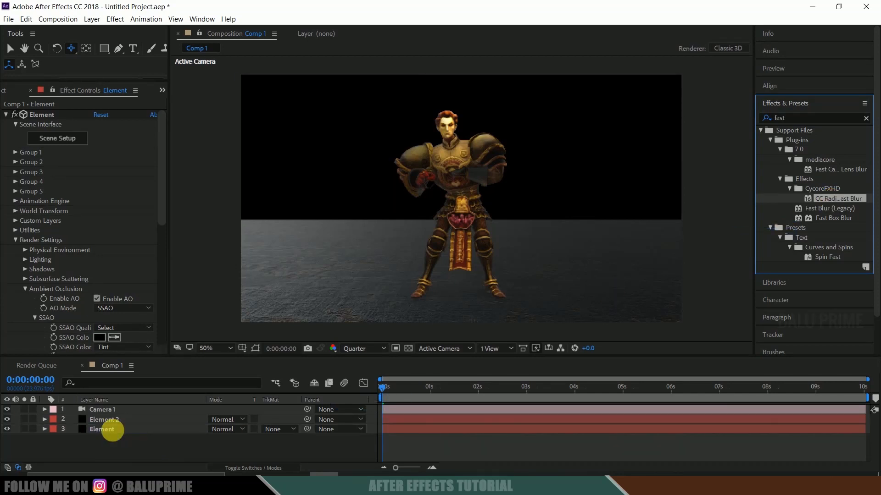
{"action": "key", "text": "v"}
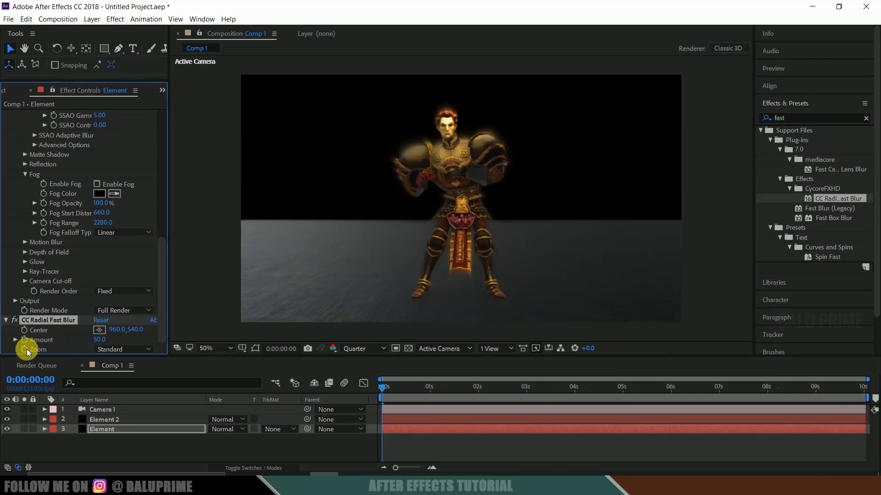
Set the radial blur's Zoom to Brightest and Amount to 90, and preview the animation.
{"action": "left_click", "coordinate": [102, 348]}
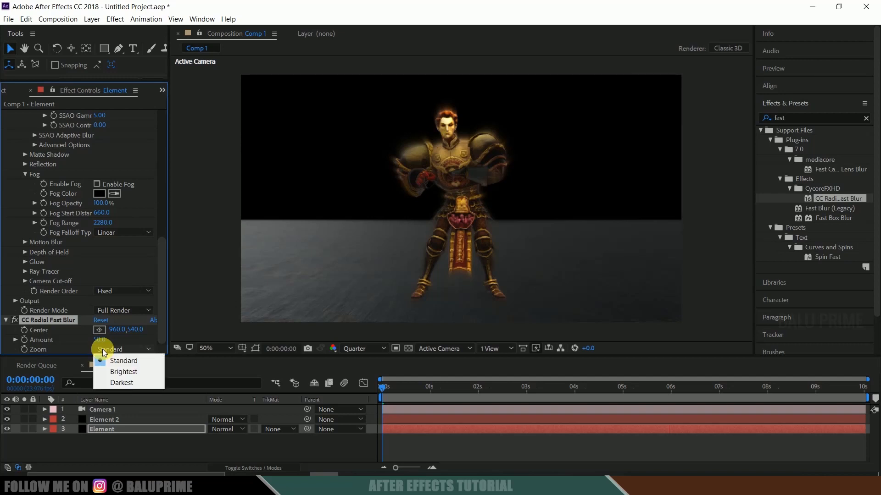
{"action": "left_click", "coordinate": [125, 371]}
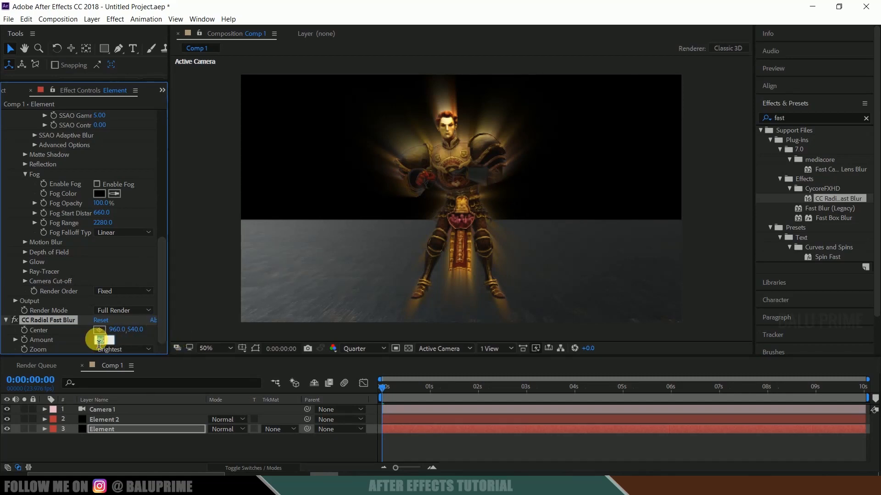
{"action": "key", "text": "space"}
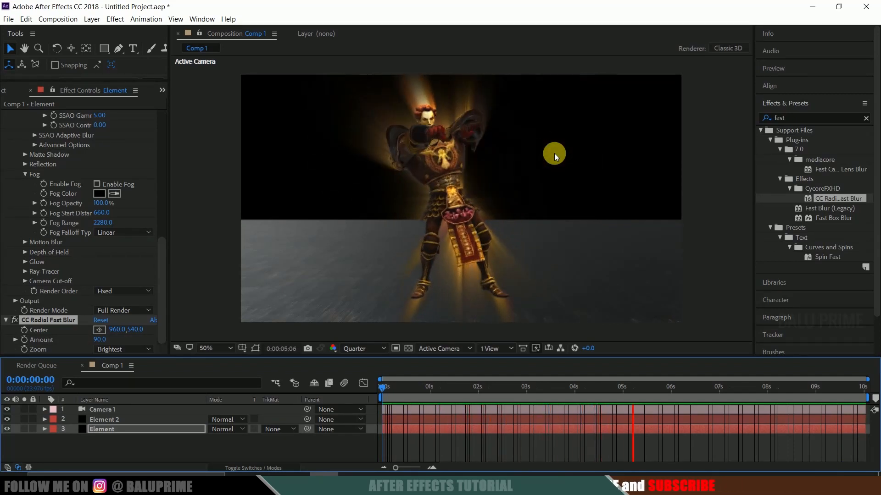
{"action": "left_click", "coordinate": [383, 390]}
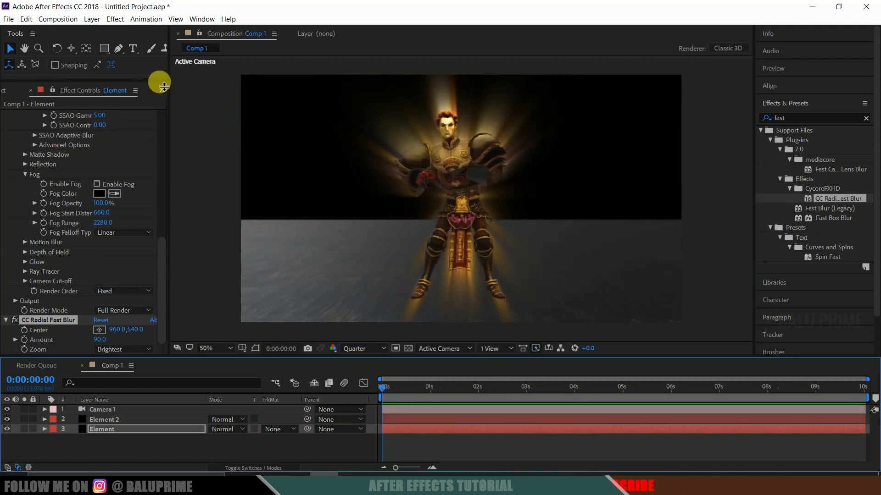
Create a new composition named text with the existing 1920 x 1080 settings.
{"action": "key", "text": "ctrl+0"}
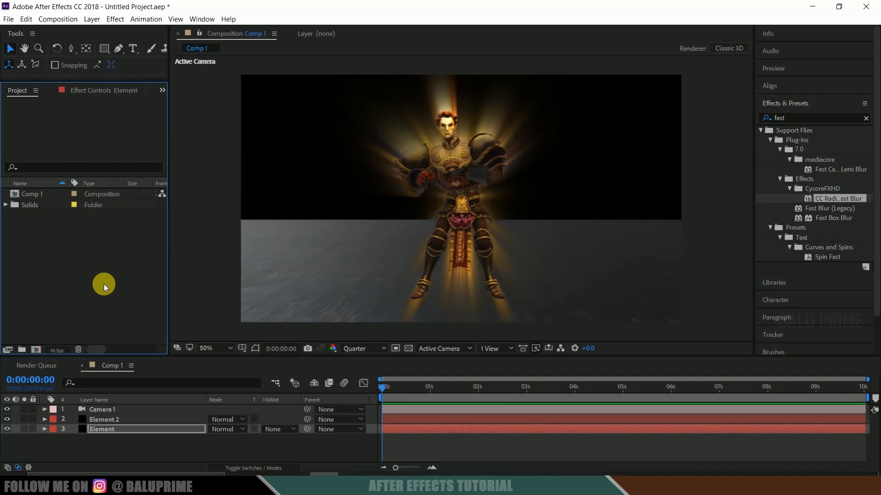
{"action": "right_click", "coordinate": [49, 260]}
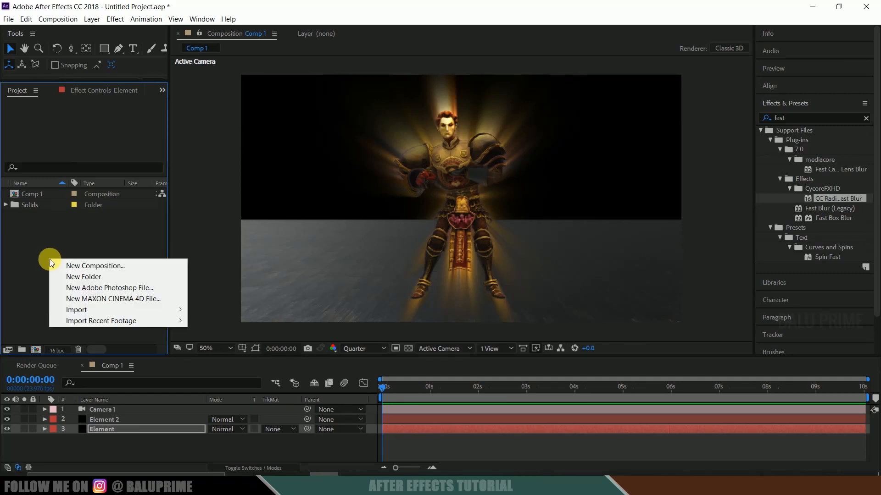
{"action": "left_click", "coordinate": [75, 264]}
{"action": "type", "text": "text"}
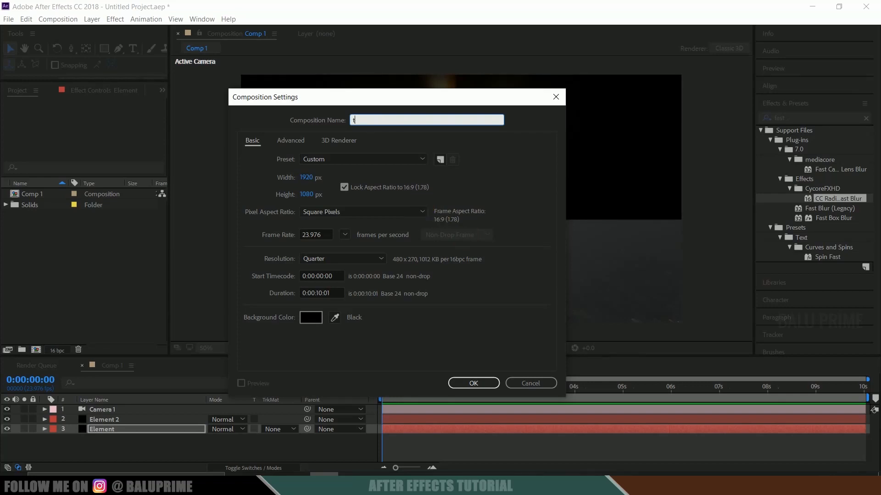
{"action": "left_click", "coordinate": [473, 385]}
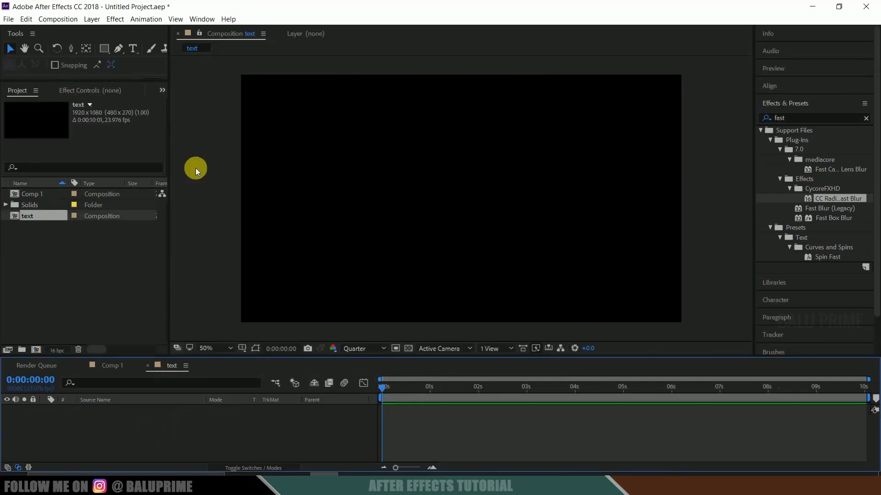
Add a new black solid named ele to the text composition.
{"action": "left_click", "coordinate": [92, 19]}
{"action": "mouse_move", "coordinate": [92, 29]}
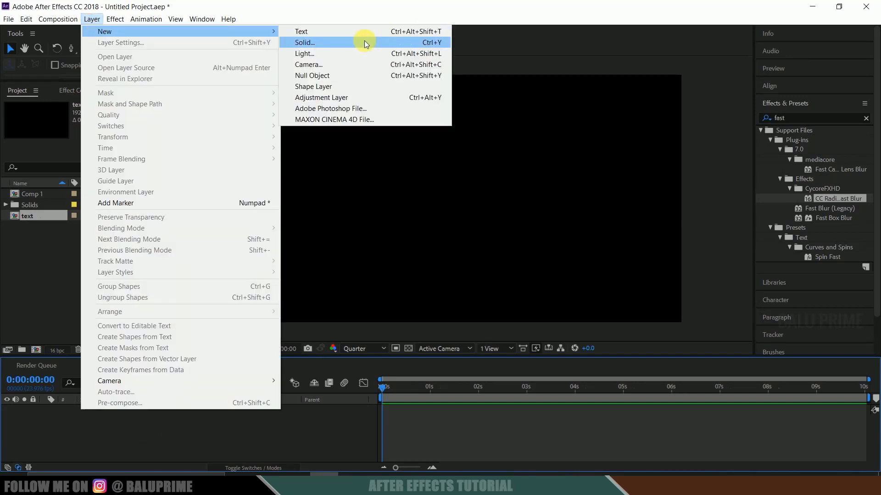
{"action": "left_click", "coordinate": [357, 42]}
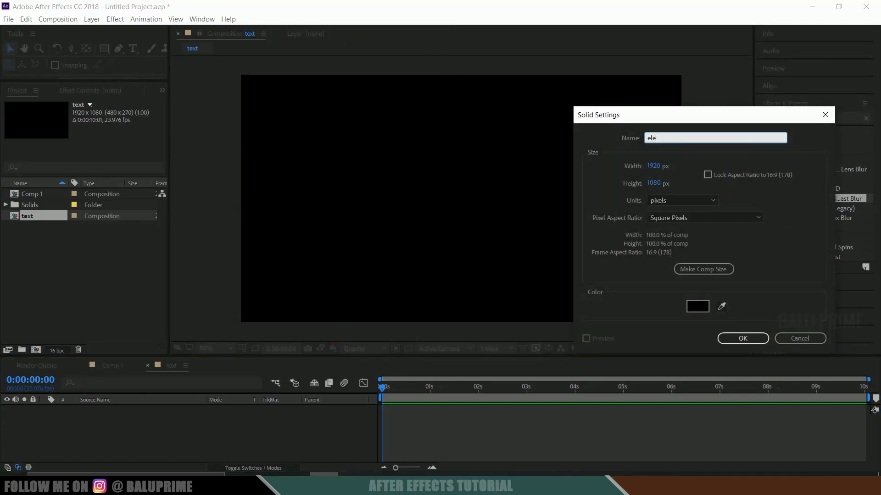
{"action": "type", "text": "ele"}
{"action": "left_click", "coordinate": [742, 338]}
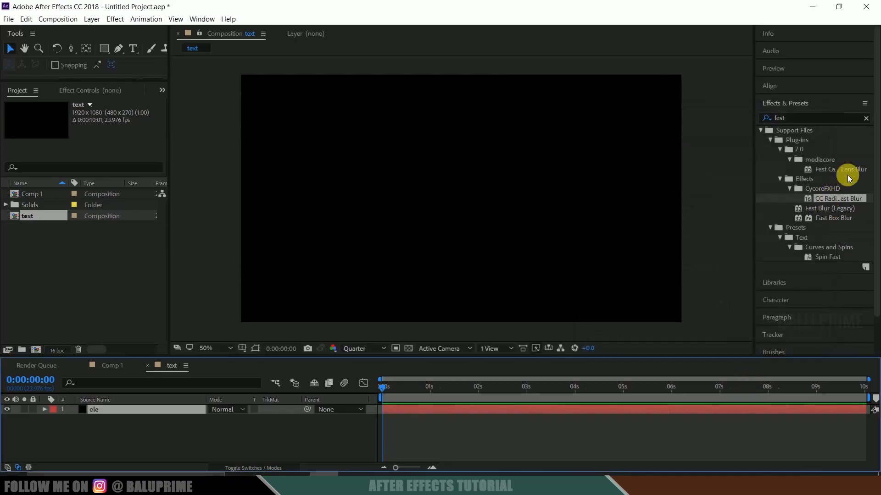
Find the VideoCopilot Element effect and apply it to the ele solid.
{"action": "left_click", "coordinate": [866, 118]}
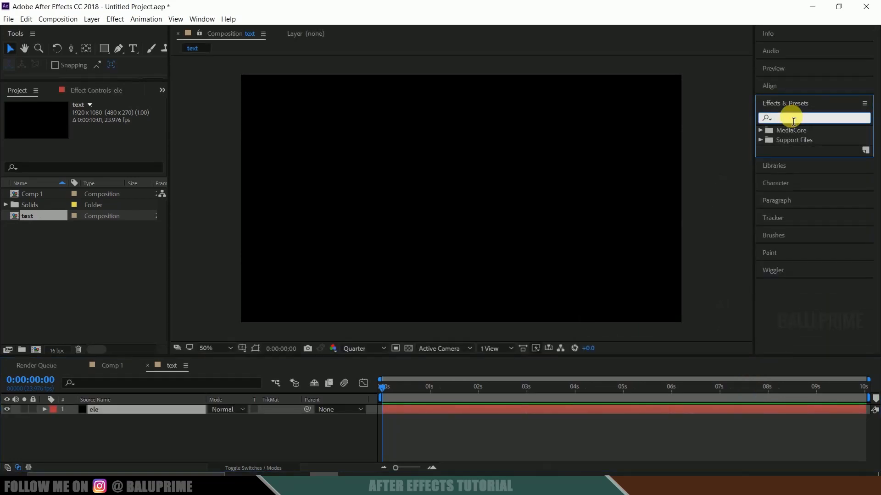
{"action": "type", "text": "elemen"}
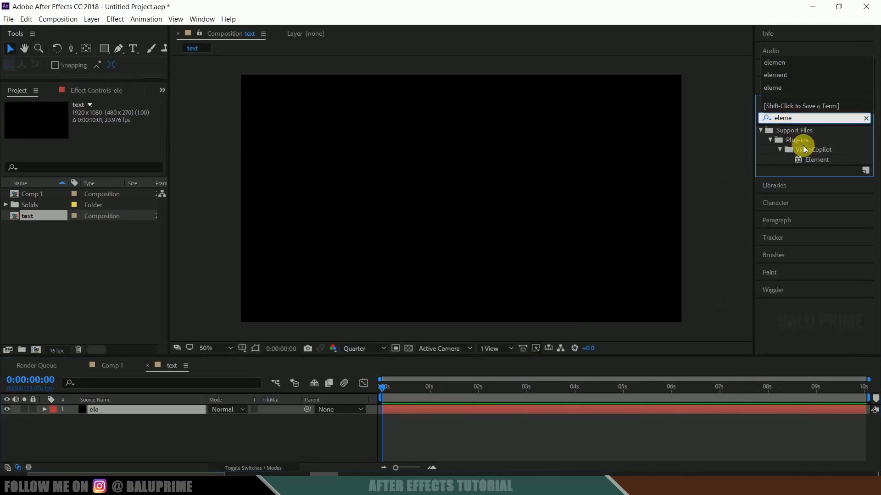
{"action": "left_click_drag", "start_coordinate": [805, 157], "coordinate": [91, 407]}
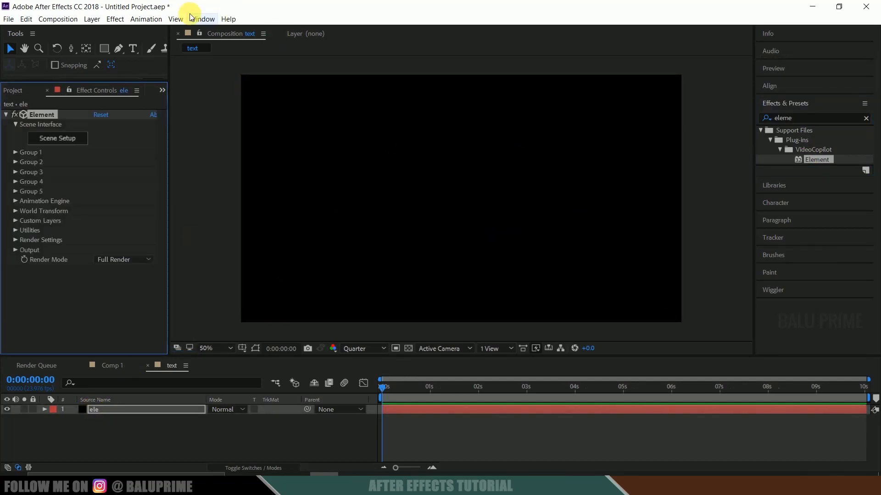
Add a text layer reading GOD RAYS to the text composition.
{"action": "left_click", "coordinate": [133, 48]}
{"action": "left_click", "coordinate": [436, 197]}
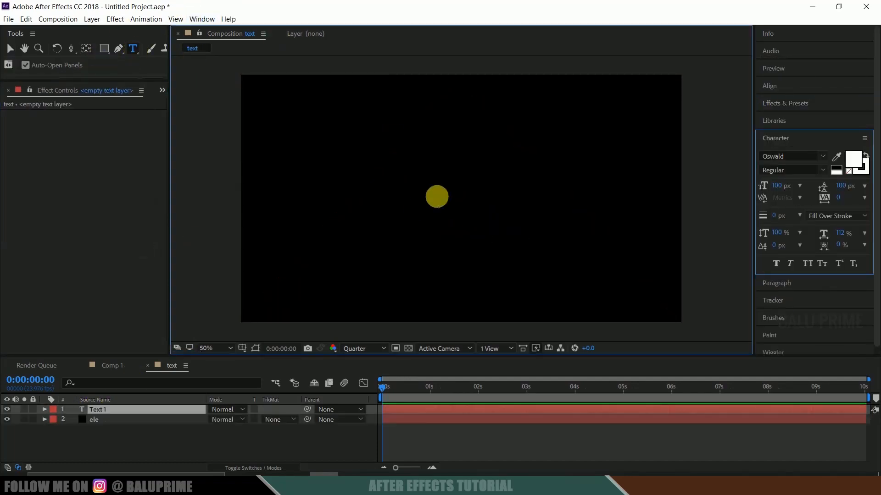
{"action": "type", "text": "GOD RAYS"}
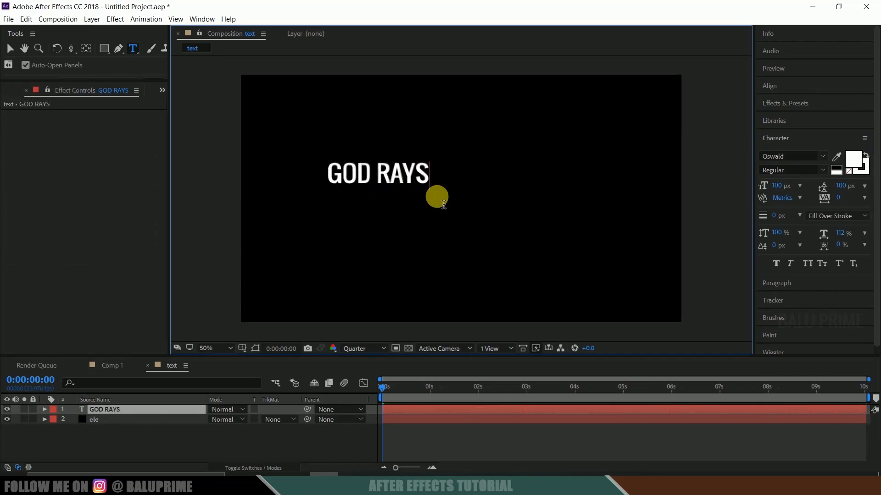
{"action": "key", "text": "Escape"}
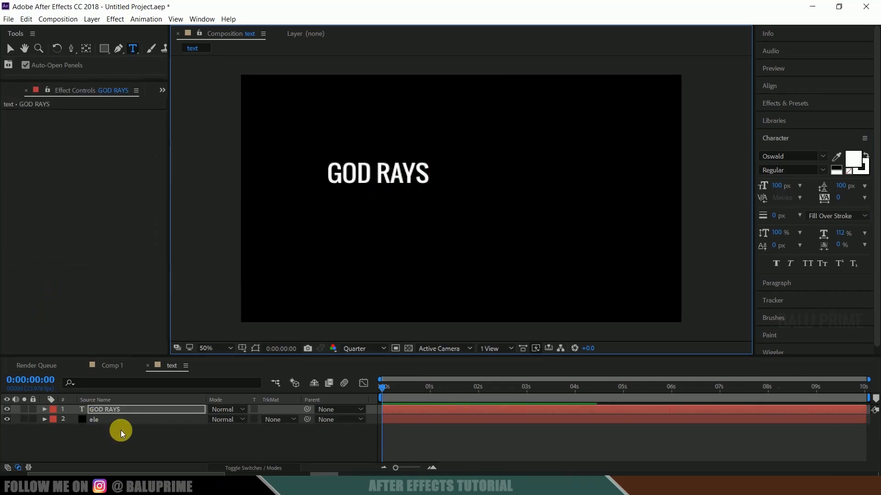
Assign the GOD RAYS layer as Path Layer 1 in the ele solid's custom text and masks settings.
{"action": "left_click", "coordinate": [110, 419]}
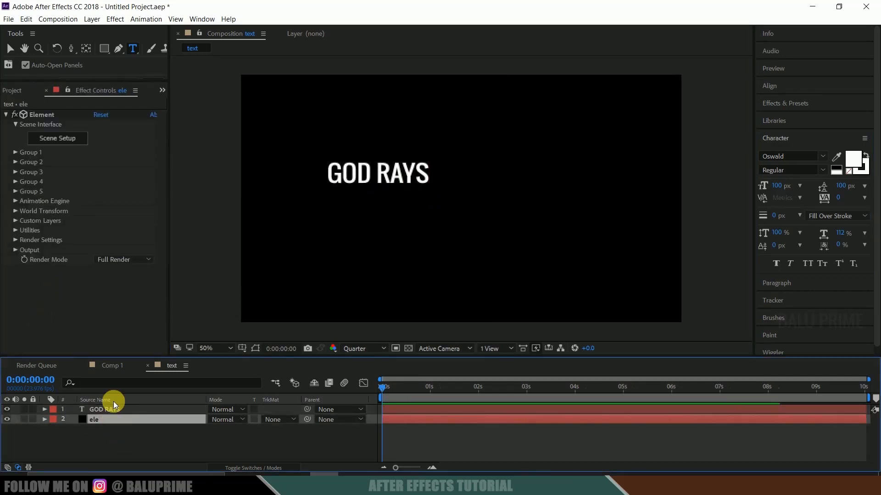
{"action": "left_click", "coordinate": [15, 221]}
{"action": "left_click", "coordinate": [25, 231]}
{"action": "scroll", "coordinate": [92, 223], "scroll_direction": "down", "scroll_amount": 1}
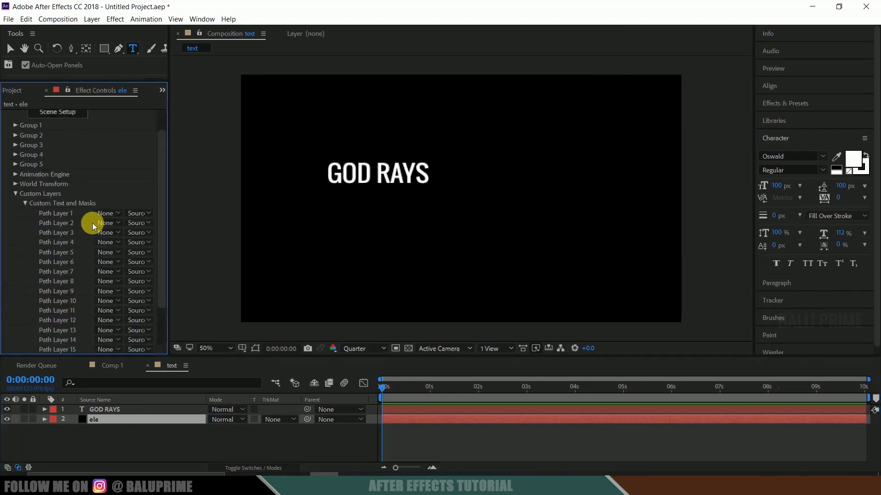
{"action": "left_click", "coordinate": [111, 213]}
{"action": "left_click", "coordinate": [138, 238]}
Hide the GOD RAYS text layer and select the ele solid.
{"action": "left_click", "coordinate": [115, 409]}
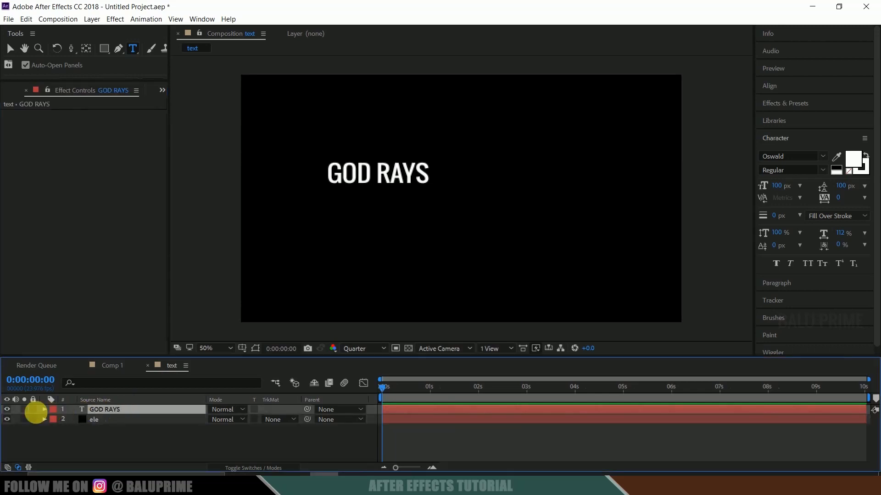
{"action": "left_click", "coordinate": [7, 409]}
{"action": "left_click", "coordinate": [115, 419]}
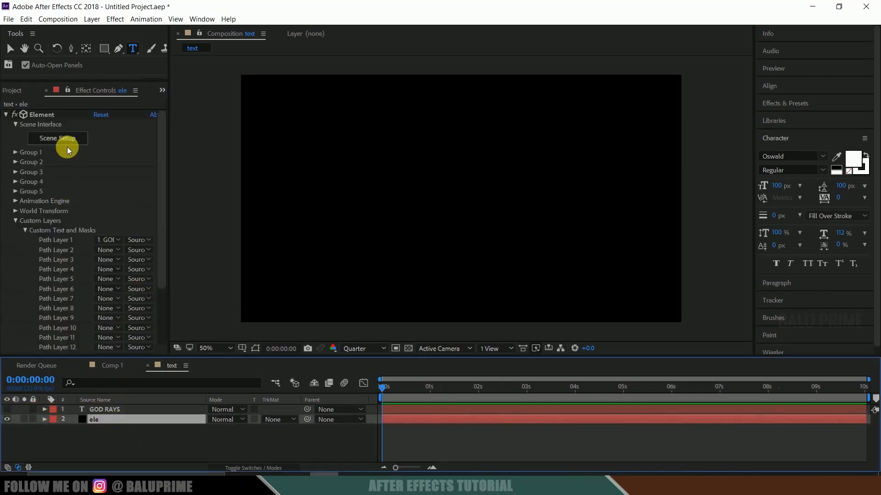
Open the Element scene setup and extrude the GOD RAYS text path into a 3D model.
{"action": "left_click", "coordinate": [57, 139]}
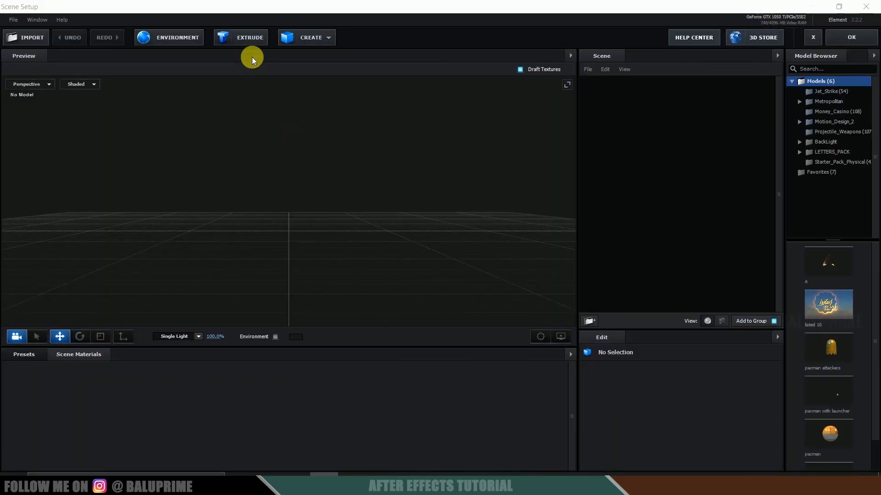
{"action": "left_click", "coordinate": [247, 40]}
{"action": "left_click_drag", "start_coordinate": [449, 251], "coordinate": [429, 237]}
{"action": "scroll", "coordinate": [429, 255], "scroll_direction": "up", "scroll_amount": 3}
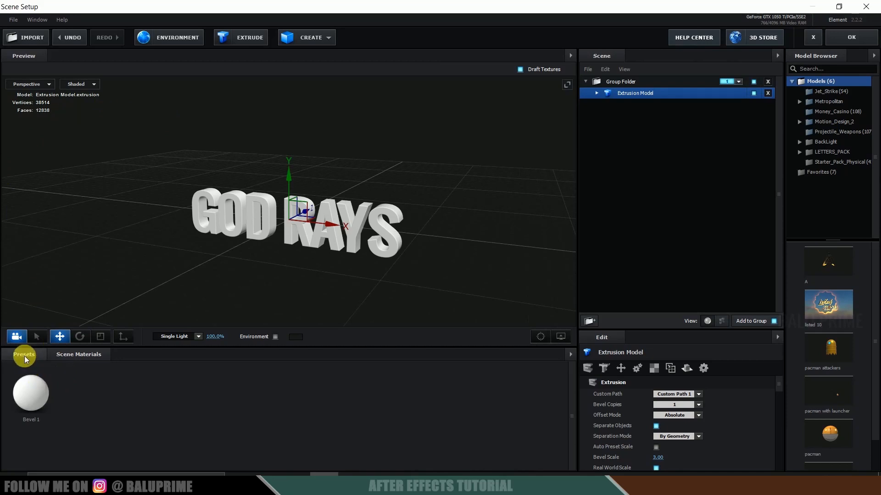
Apply the Caution bevel preset from the Physical set to the extruded text and accept the scene.
{"action": "left_click", "coordinate": [24, 356]}
{"action": "left_click", "coordinate": [40, 367]}
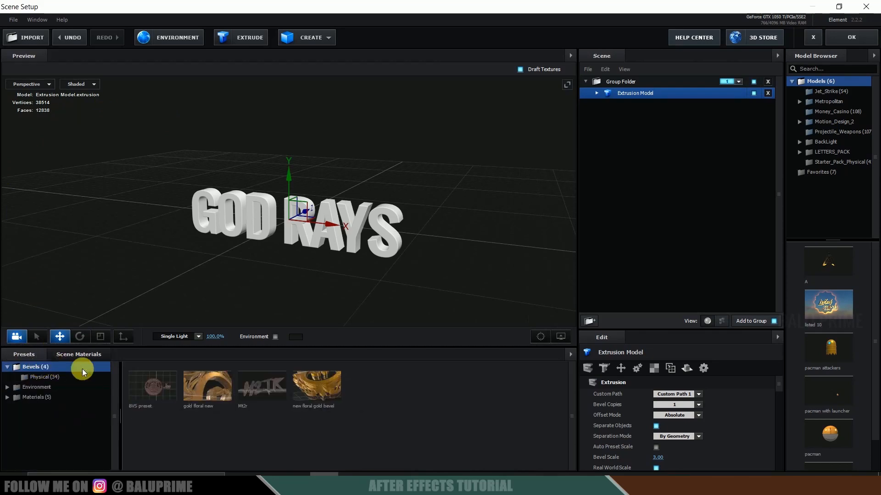
{"action": "left_click", "coordinate": [45, 377]}
{"action": "left_click_drag", "start_coordinate": [373, 385], "coordinate": [375, 224]}
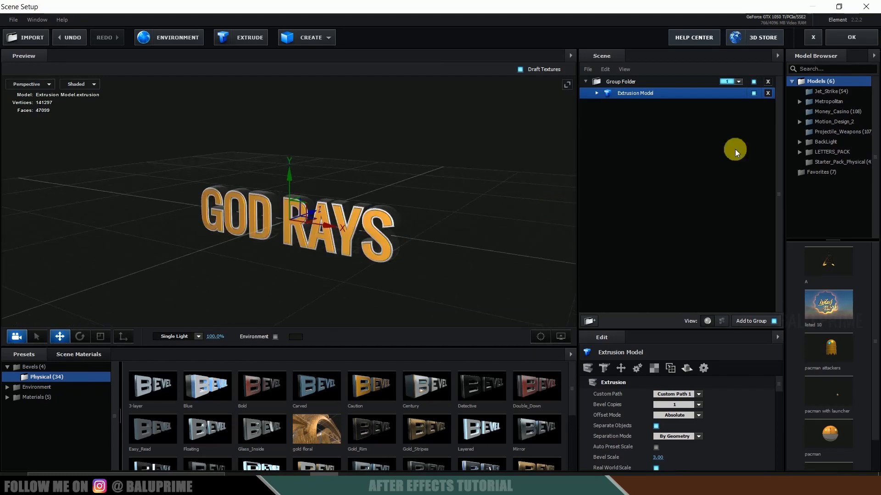
{"action": "left_click", "coordinate": [871, 37]}
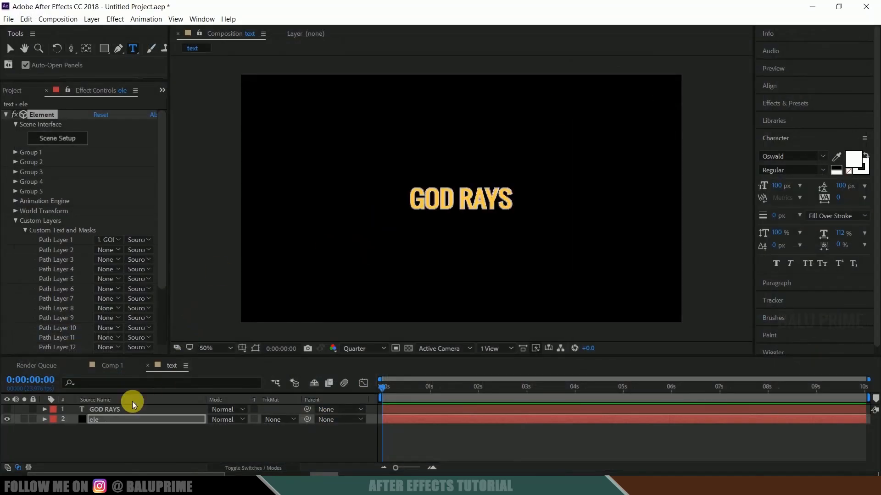
Add a two-node 35mm camera and move it closer until the GOD RAYS text spans most of the frame width.
{"action": "left_click", "coordinate": [92, 19]}
{"action": "mouse_move", "coordinate": [103, 31]}
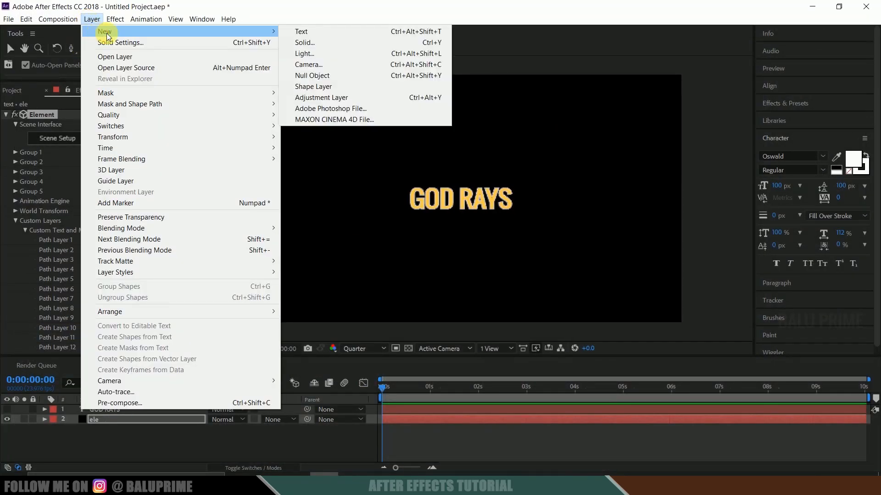
{"action": "left_click", "coordinate": [306, 64]}
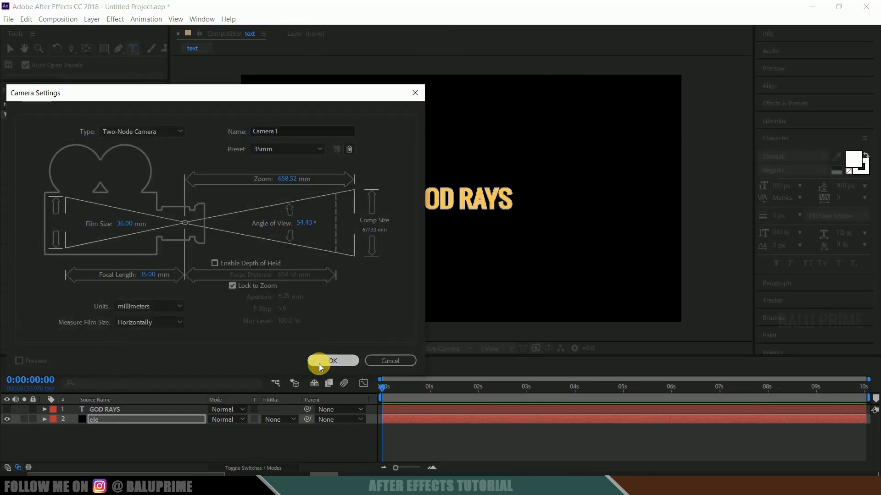
{"action": "left_click", "coordinate": [319, 361]}
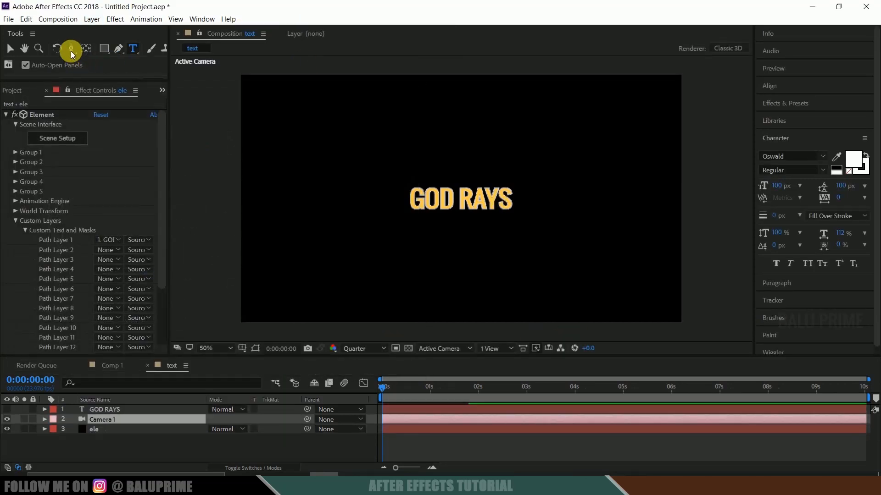
{"action": "left_click", "coordinate": [71, 50]}
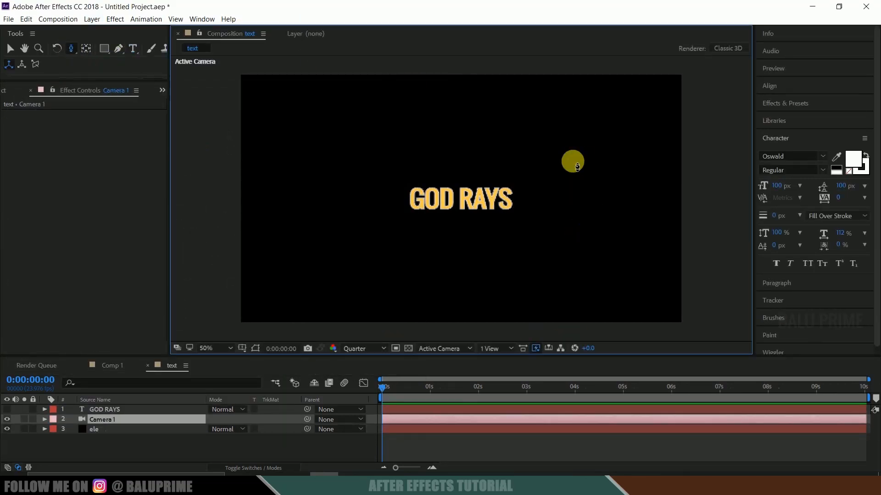
{"action": "left_click_drag", "start_coordinate": [570, 161], "coordinate": [540, 216]}
Duplicate the ele layer in the text composition.
{"action": "left_click", "coordinate": [110, 432]}
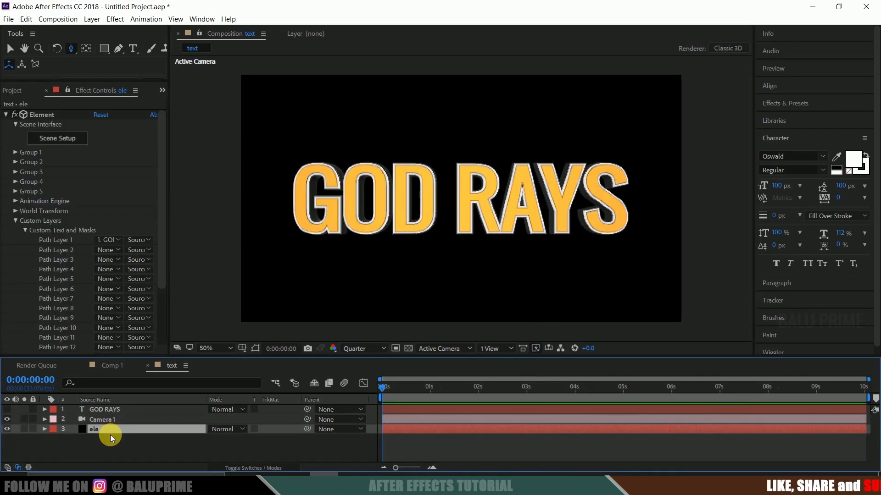
{"action": "left_click", "coordinate": [24, 20]}
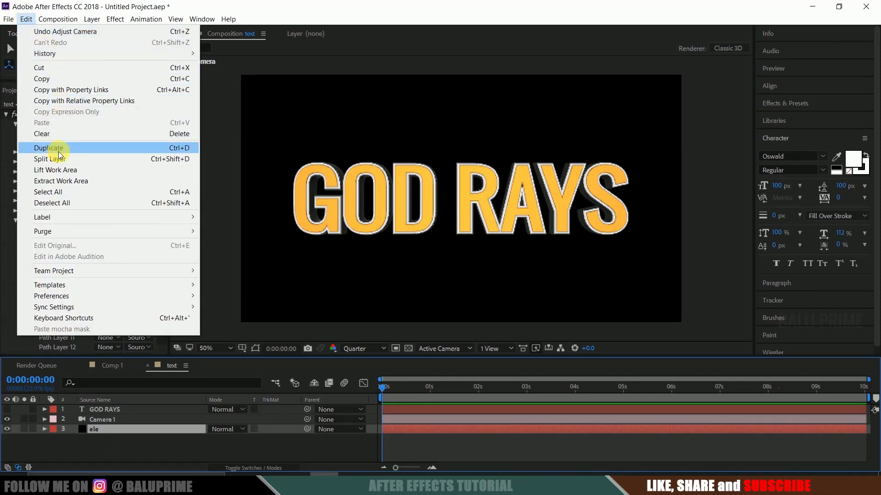
{"action": "left_click", "coordinate": [215, 417]}
Find the CC Radial Fast Blur effect and apply it to the lower ele layer.
{"action": "left_click", "coordinate": [109, 440]}
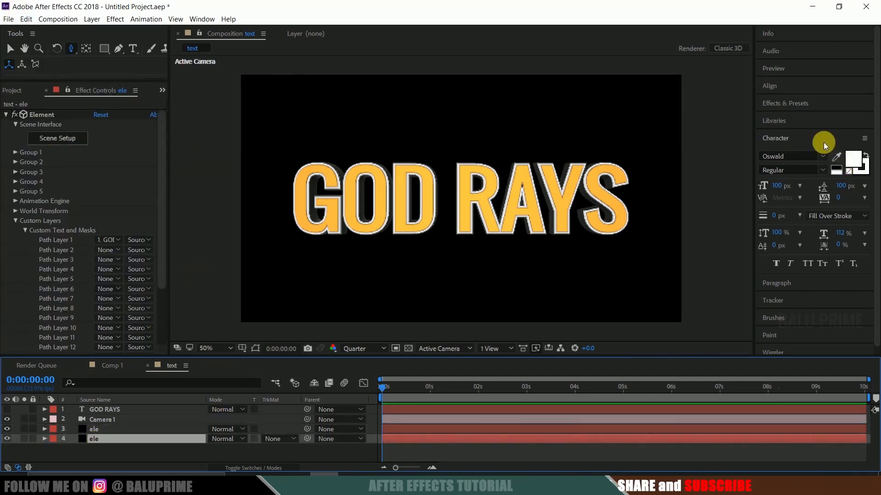
{"action": "left_click", "coordinate": [789, 103]}
{"action": "left_click", "coordinate": [836, 119]}
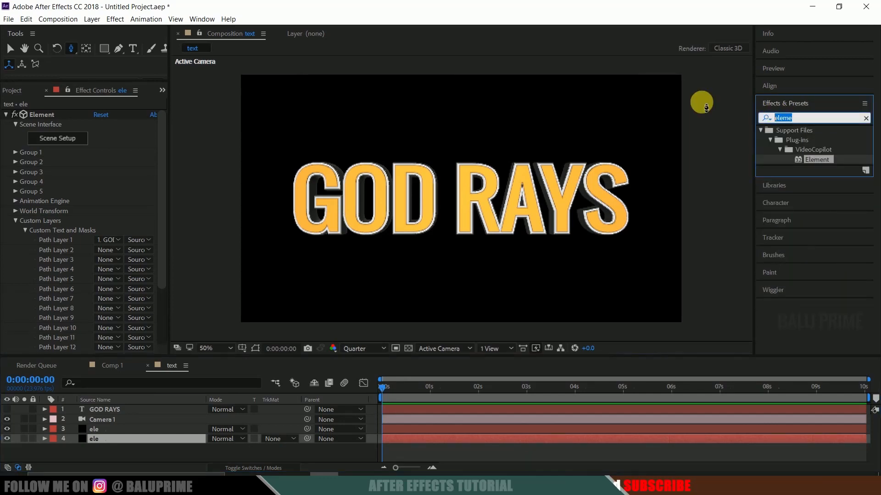
{"action": "type", "text": "fast"}
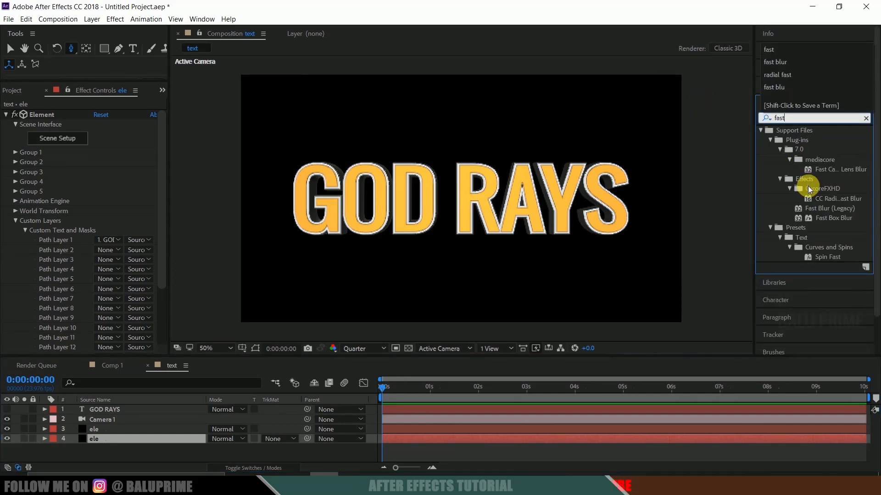
{"action": "left_click_drag", "start_coordinate": [816, 198], "coordinate": [102, 437]}
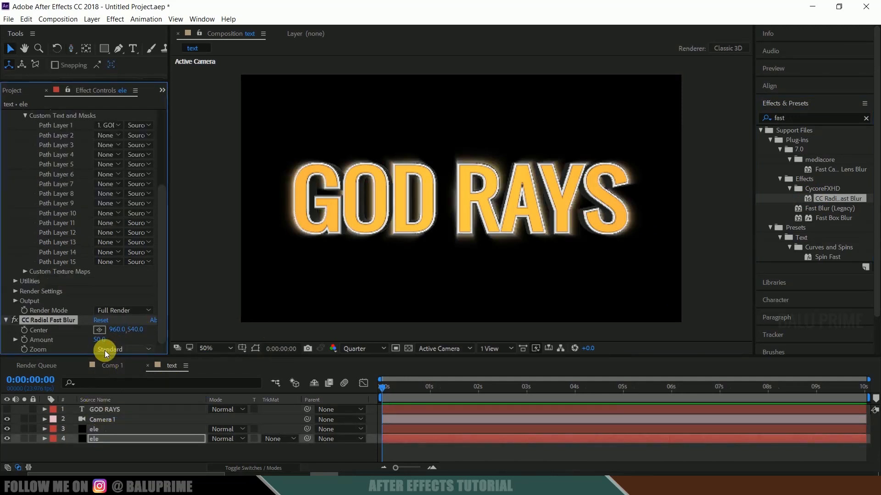
Set the radial blur's Zoom to Brightest and its Amount to 90.
{"action": "left_click", "coordinate": [104, 351]}
{"action": "left_click", "coordinate": [136, 371]}
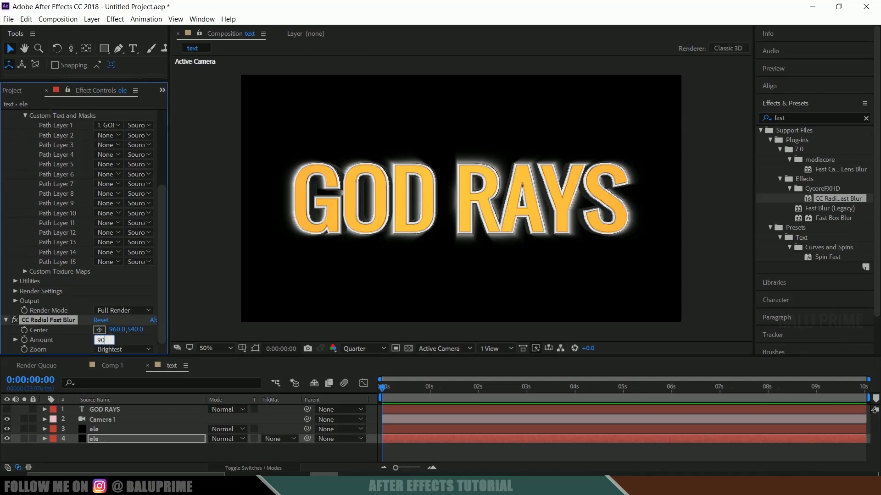
{"action": "left_click", "coordinate": [106, 344]}
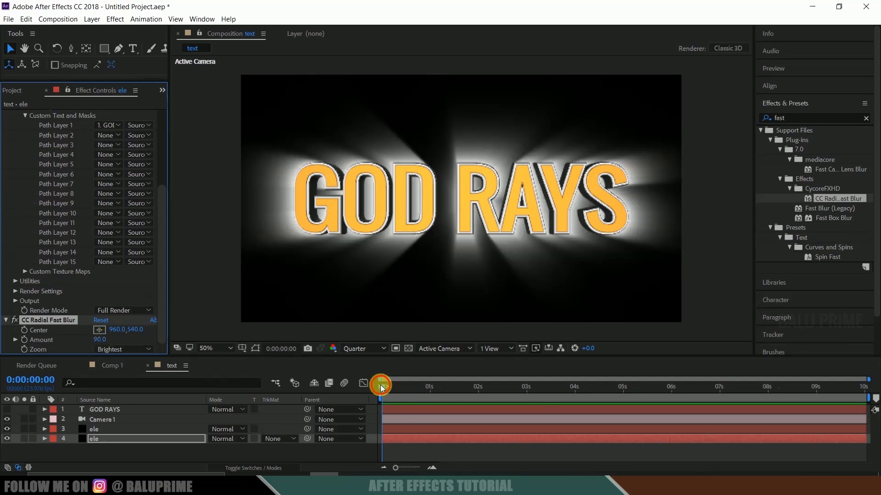
Keyframe the radial blur's Center at 0:00:00:00, placing it beyond the frame's left edge at about -54, 536.
{"action": "left_click", "coordinate": [381, 387]}
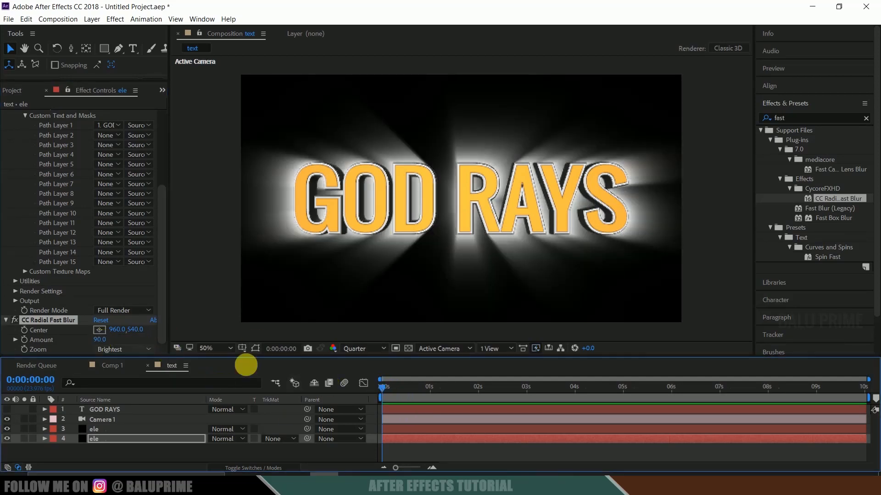
{"action": "left_click", "coordinate": [38, 330]}
{"action": "left_click_drag", "start_coordinate": [114, 329], "coordinate": [224, 329]}
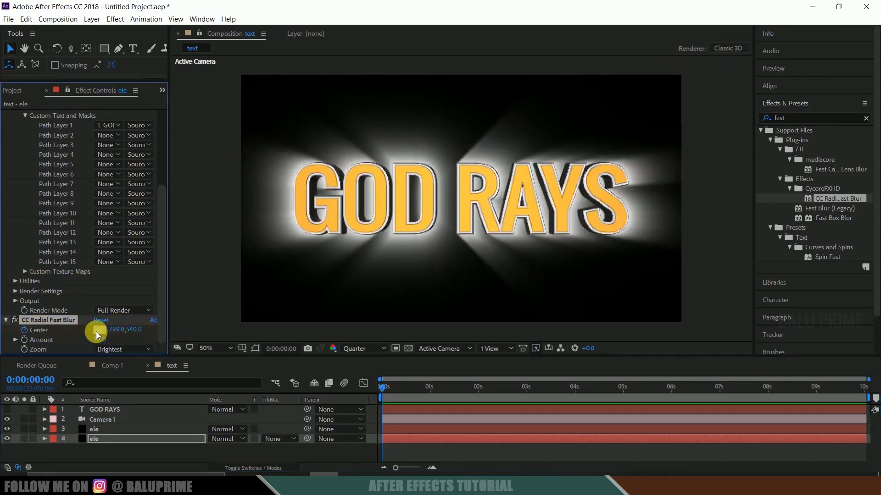
{"action": "left_click", "coordinate": [97, 330]}
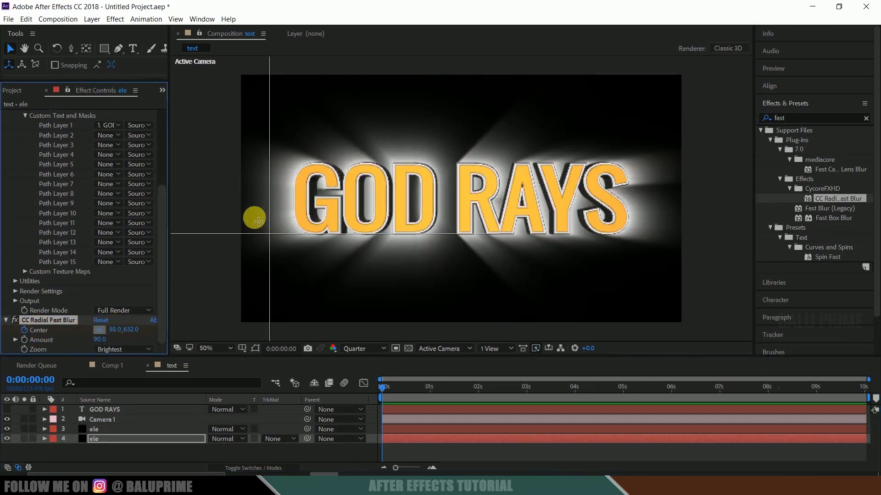
{"action": "left_click", "coordinate": [228, 198]}
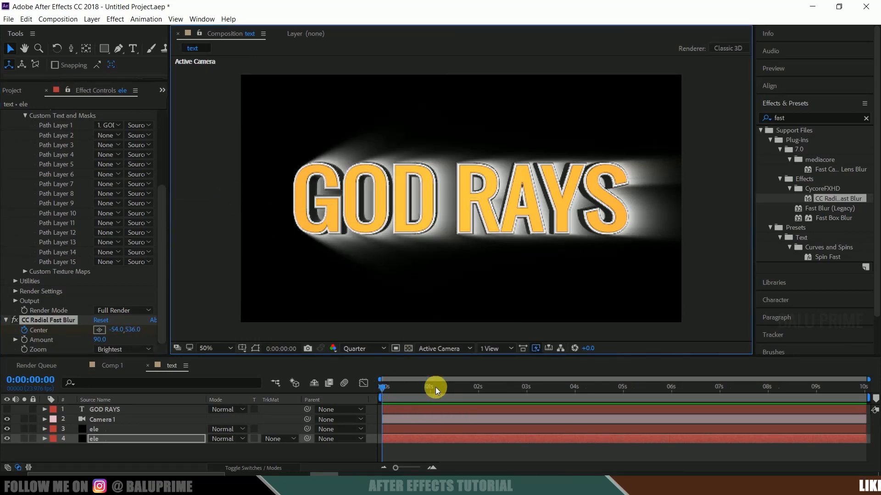
Keyframe the blur's Center at 0:00:10:00 beyond the frame's right edge, about 2036, 540, and preview the animation.
{"action": "left_click_drag", "start_coordinate": [435, 387], "coordinate": [876, 383]}
{"action": "left_click", "coordinate": [73, 321]}
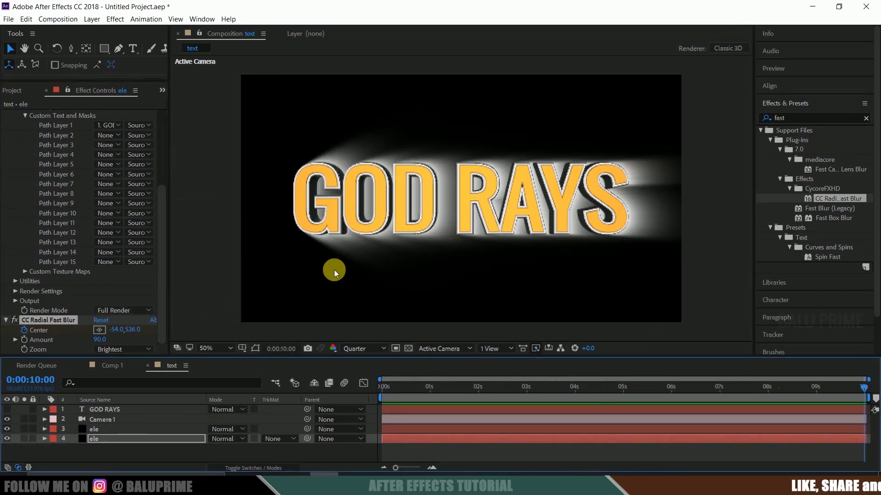
{"action": "left_click", "coordinate": [99, 330]}
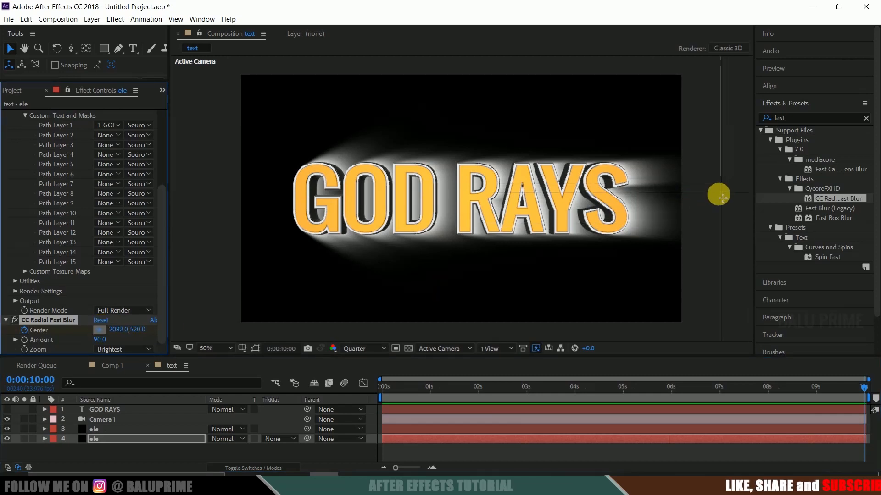
{"action": "left_click_drag", "start_coordinate": [717, 199], "coordinate": [711, 202]}
{"action": "left_click", "coordinate": [708, 199]}
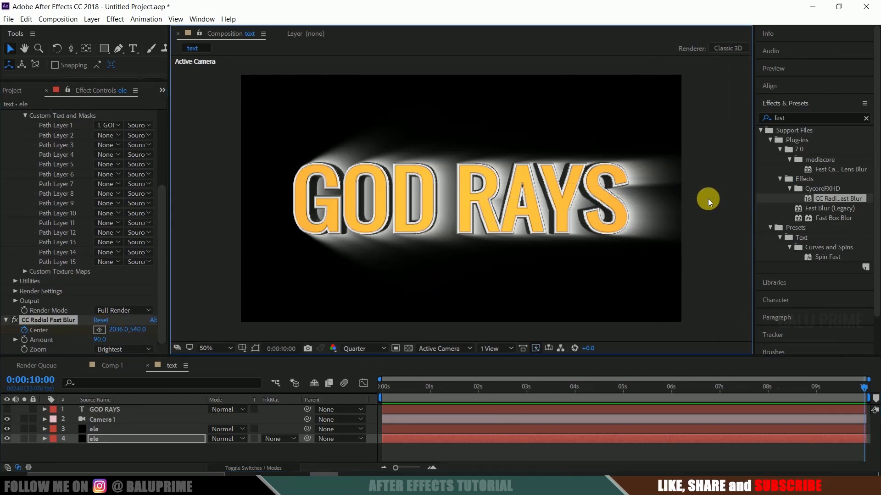
{"action": "key", "text": "space"}
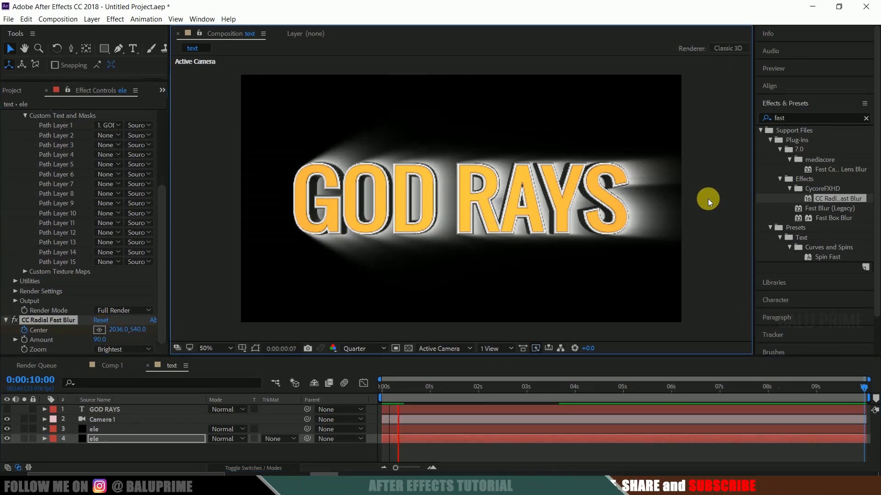